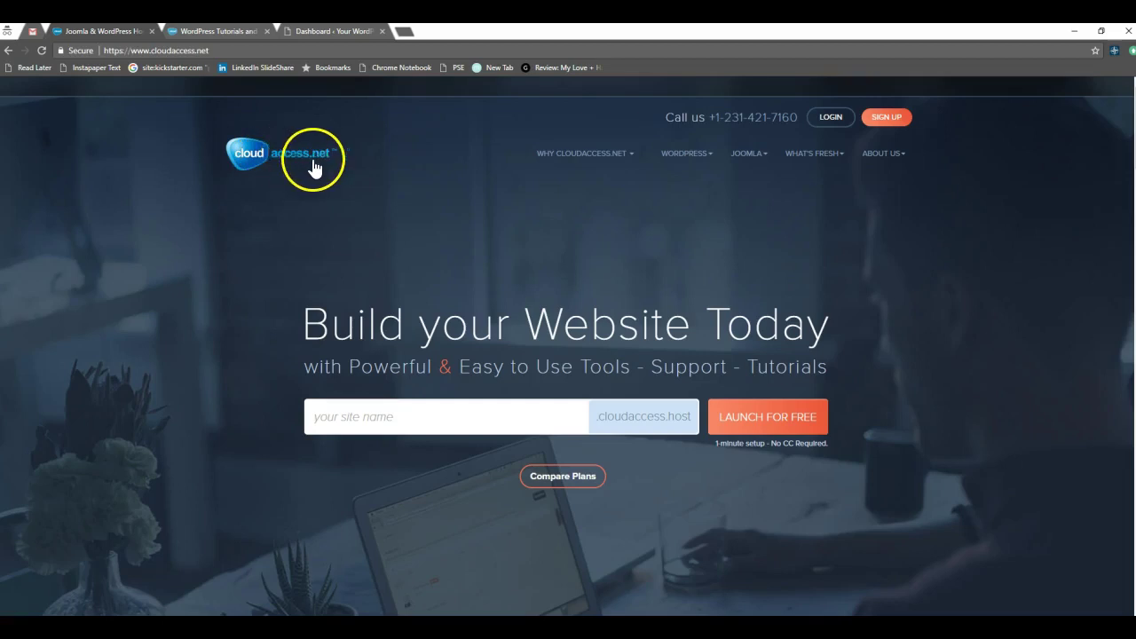
- Use the WordPress menu to reach the Launch a Free WordPress Site page
click(691, 164)
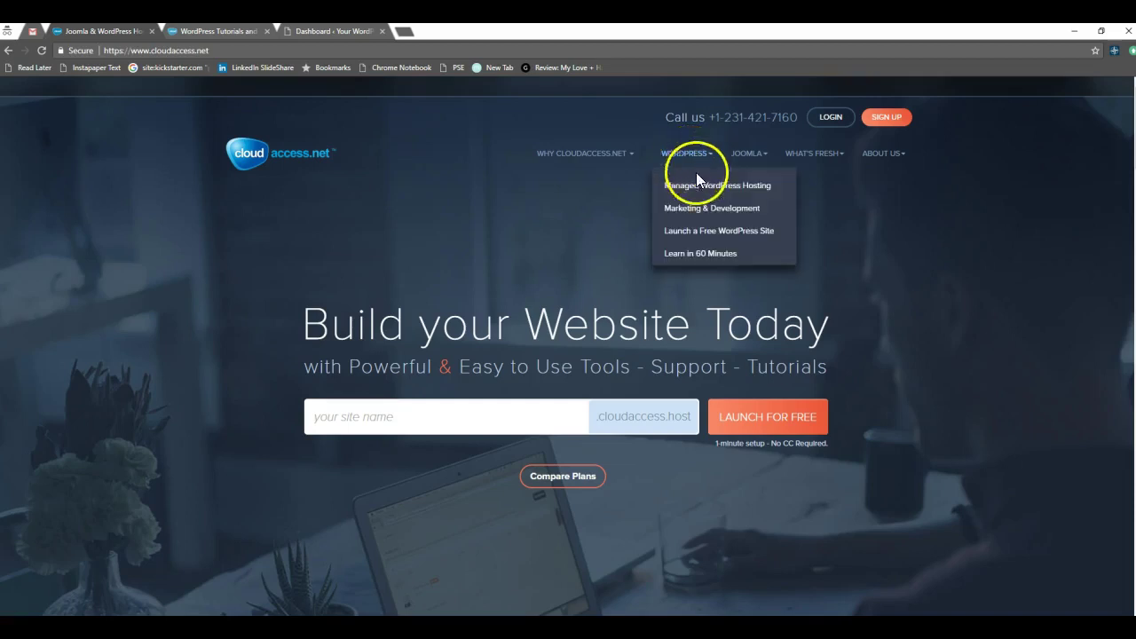
click(723, 234)
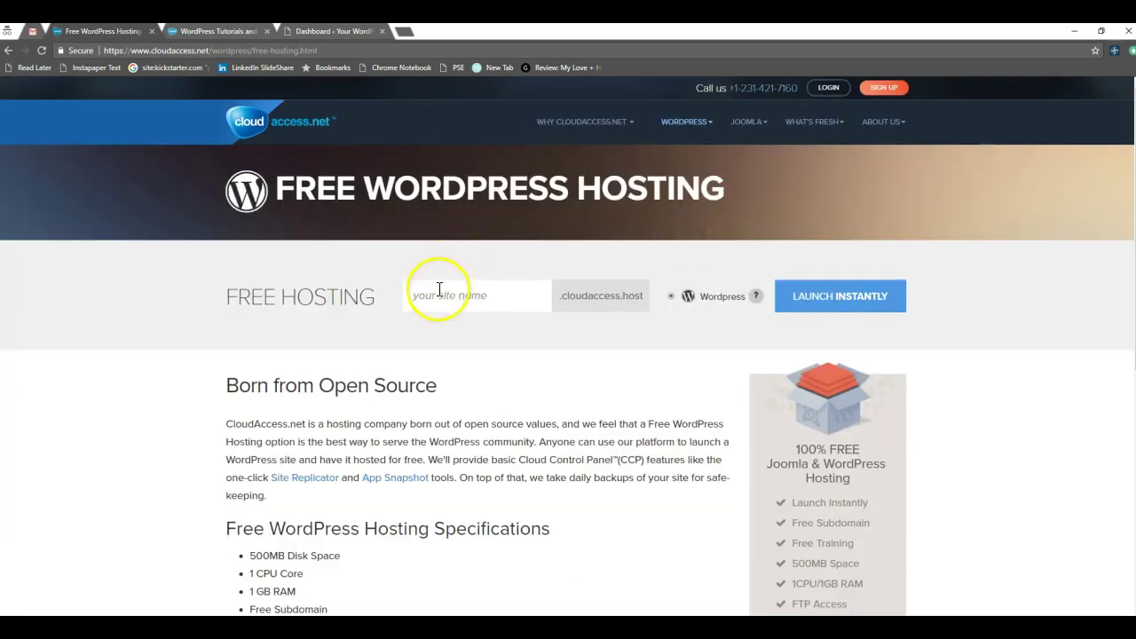
- Enter byuh-entr as the new site name and launch the free site
click(439, 298)
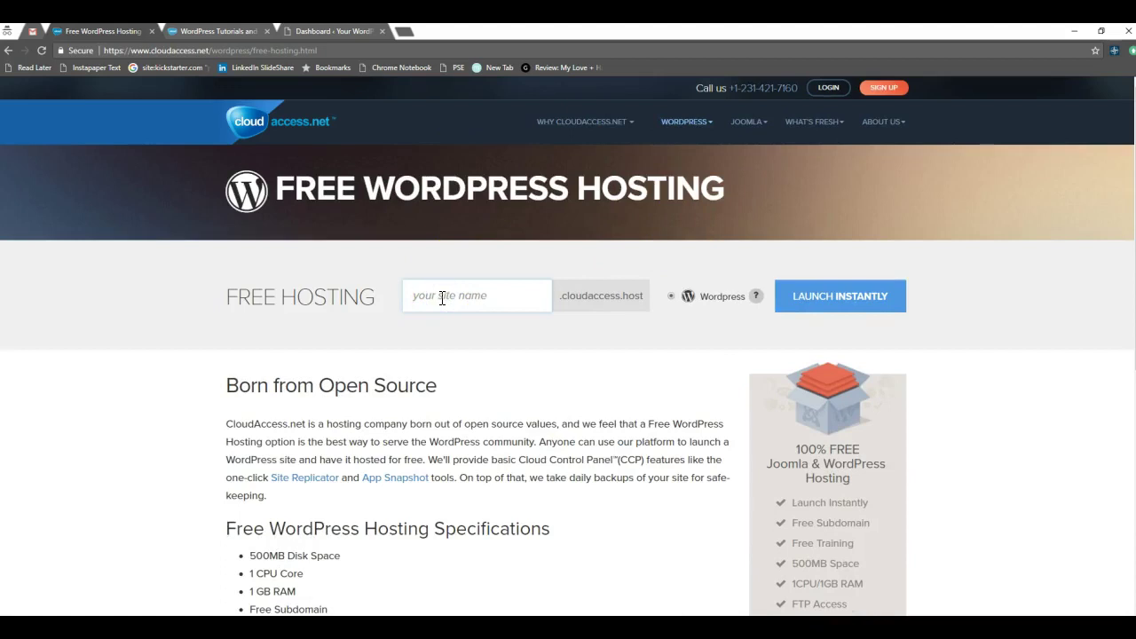
text(byuh-entr)
click(847, 302)
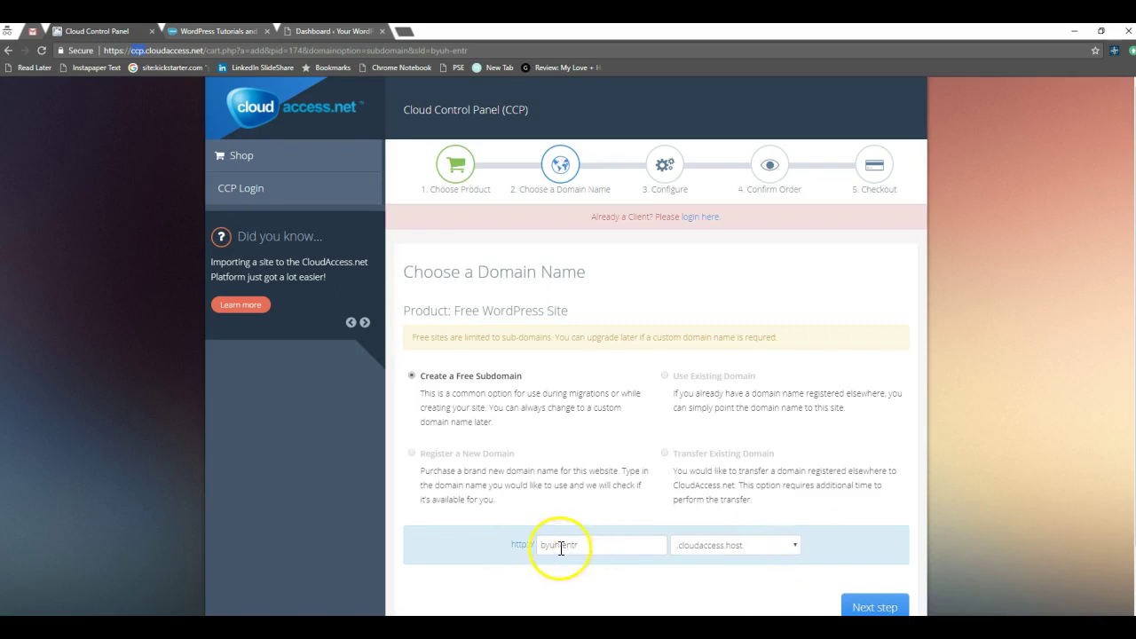
- Trim the subdomain to byuh with the .jdevcloud.com suffix and continue
drag(559, 545, 595, 545)
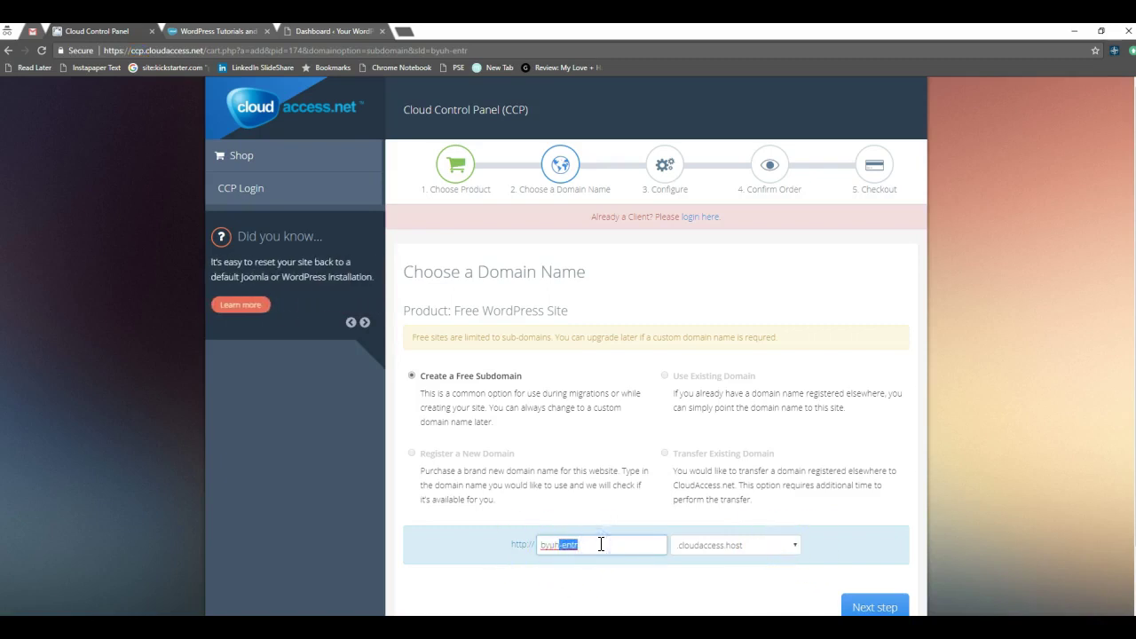
key(BackSpace)
click(730, 543)
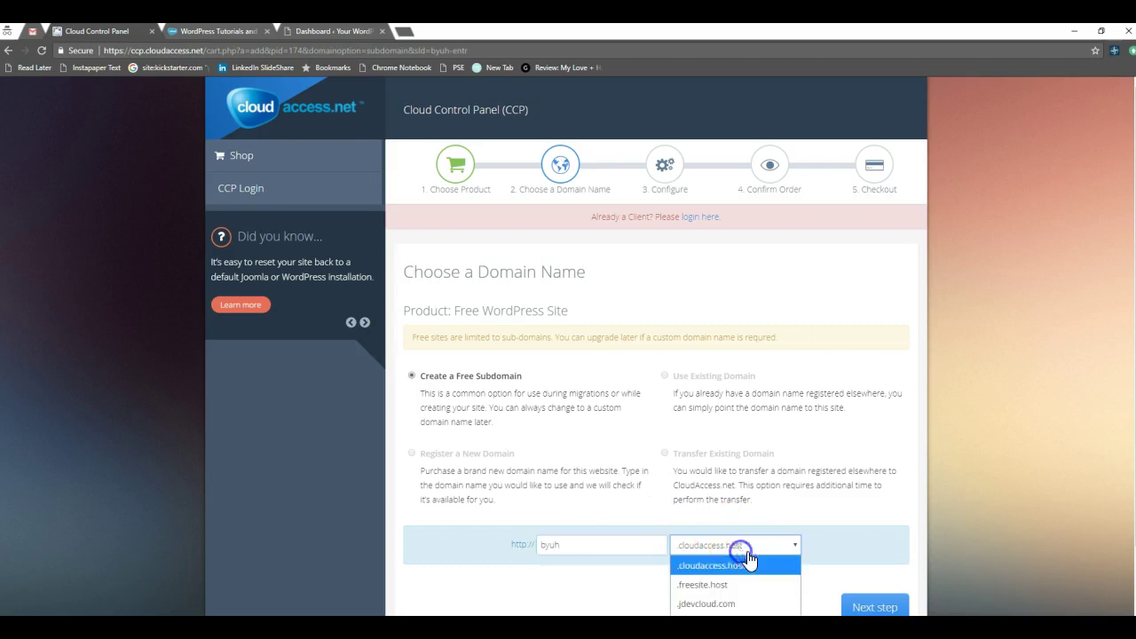
click(737, 530)
scroll(735, 530, down, 1)
click(715, 485)
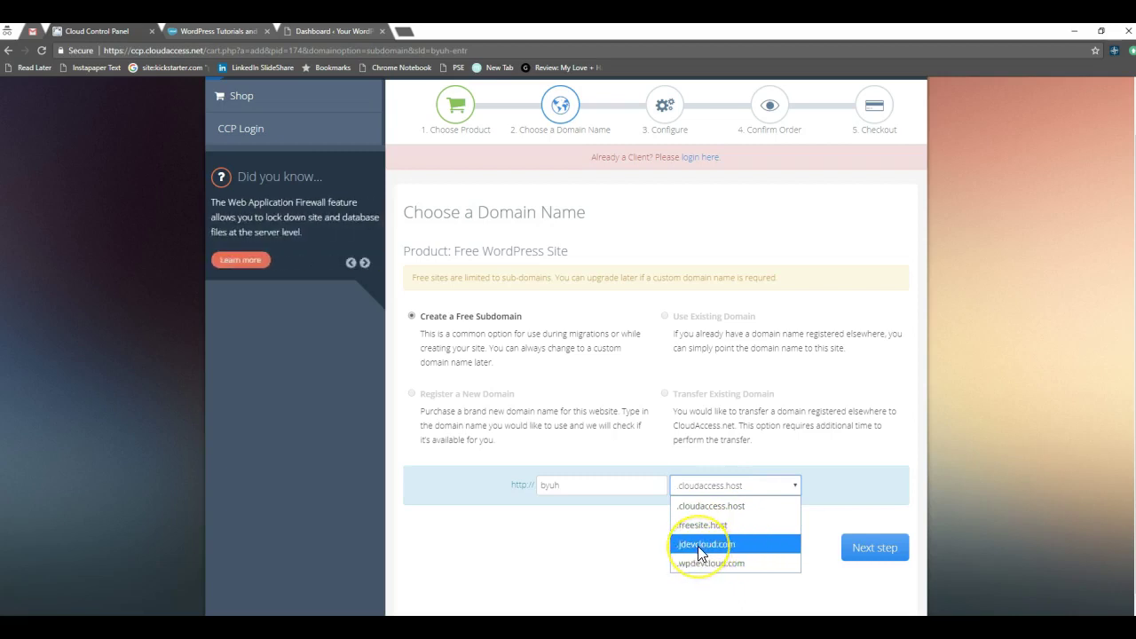
click(697, 545)
click(874, 543)
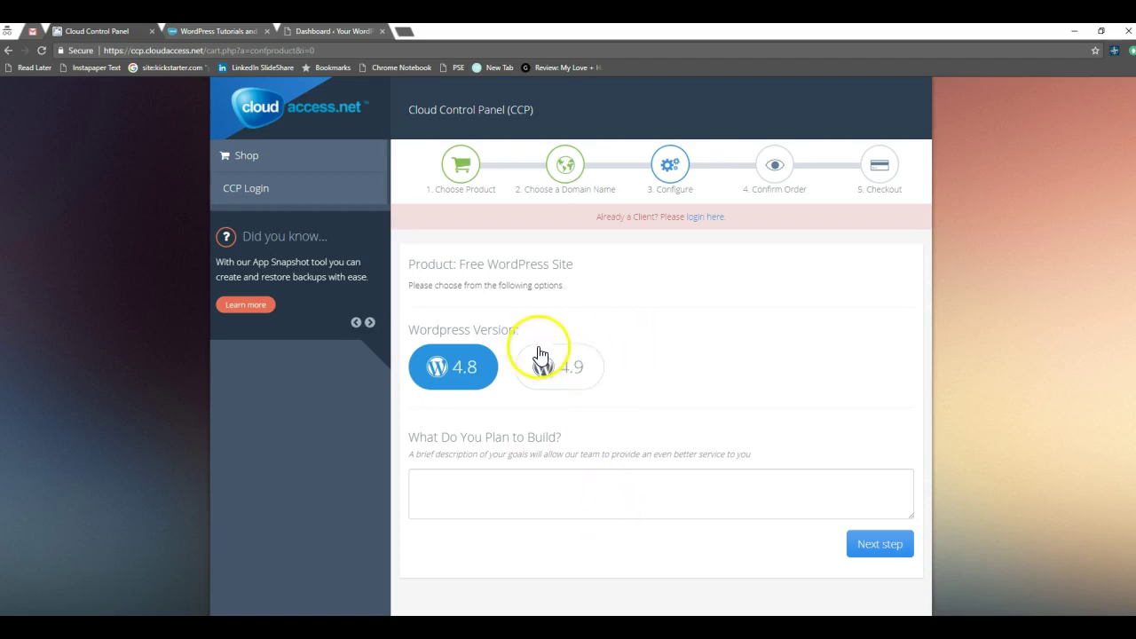
- Pick WordPress 4.9 and describe the plan as 'Creating a website about my interests'
click(568, 367)
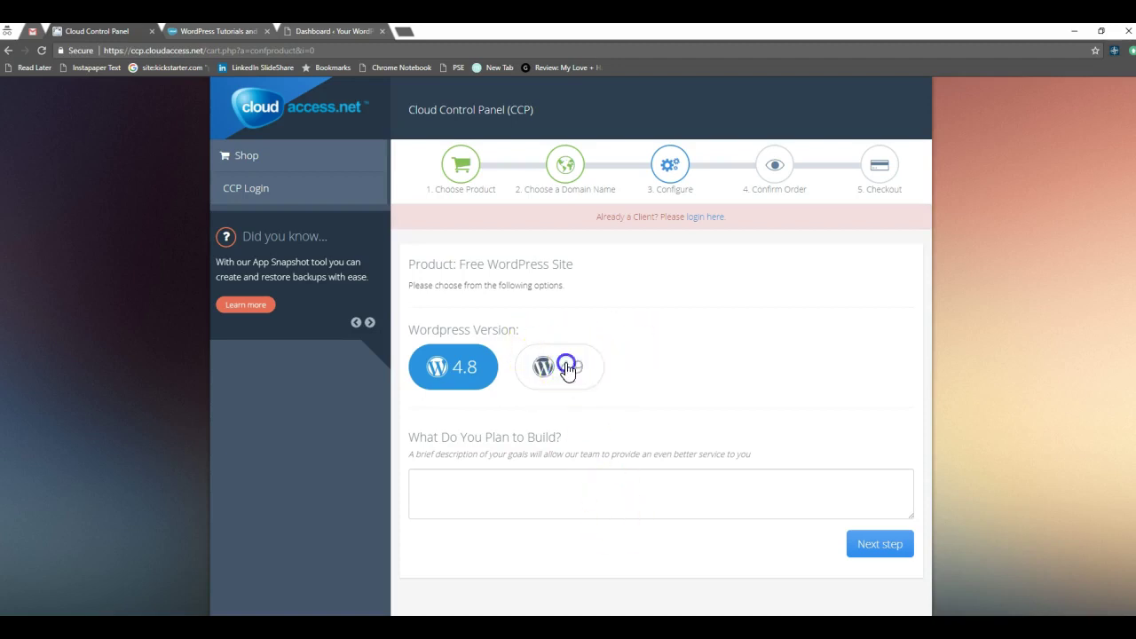
click(451, 477)
text(Crea)
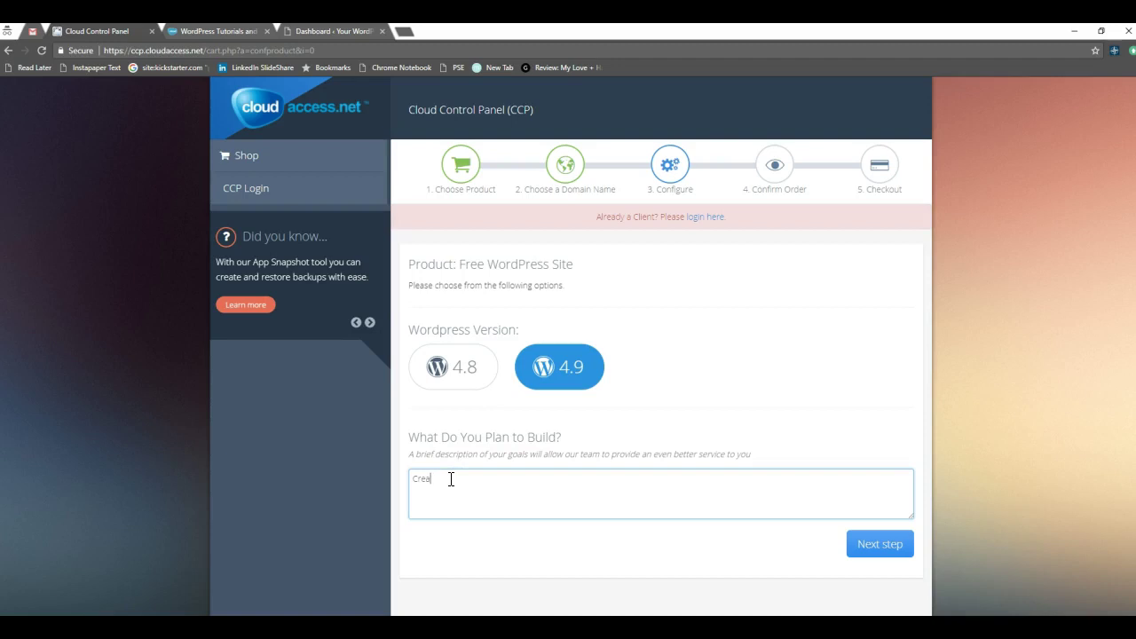
text(ting a website )
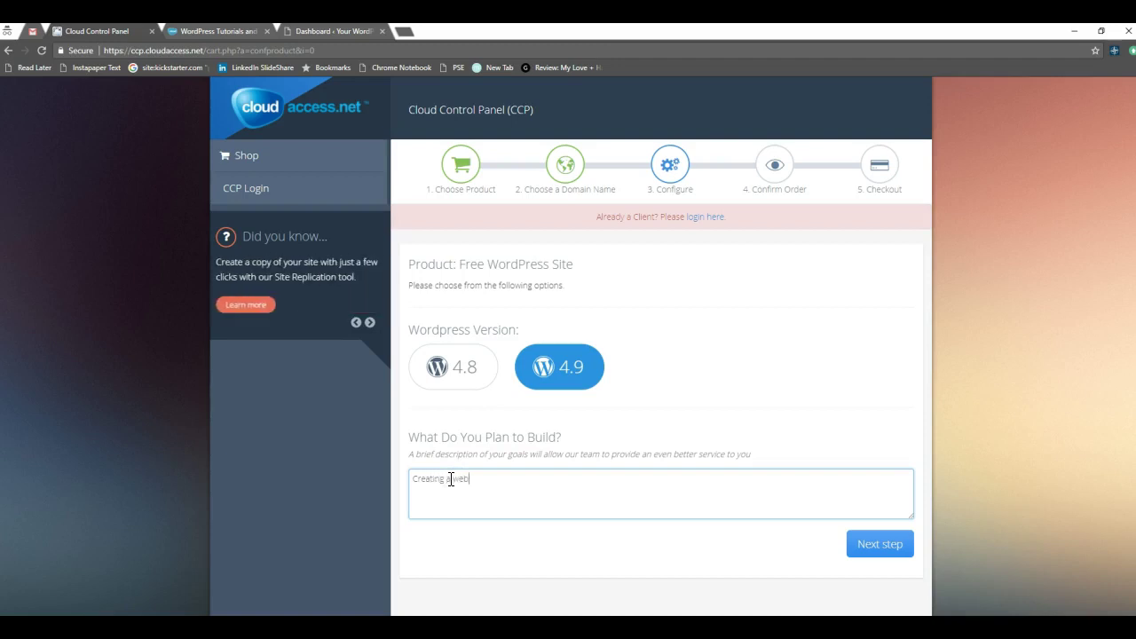
text(about my )
text(interests)
click(883, 545)
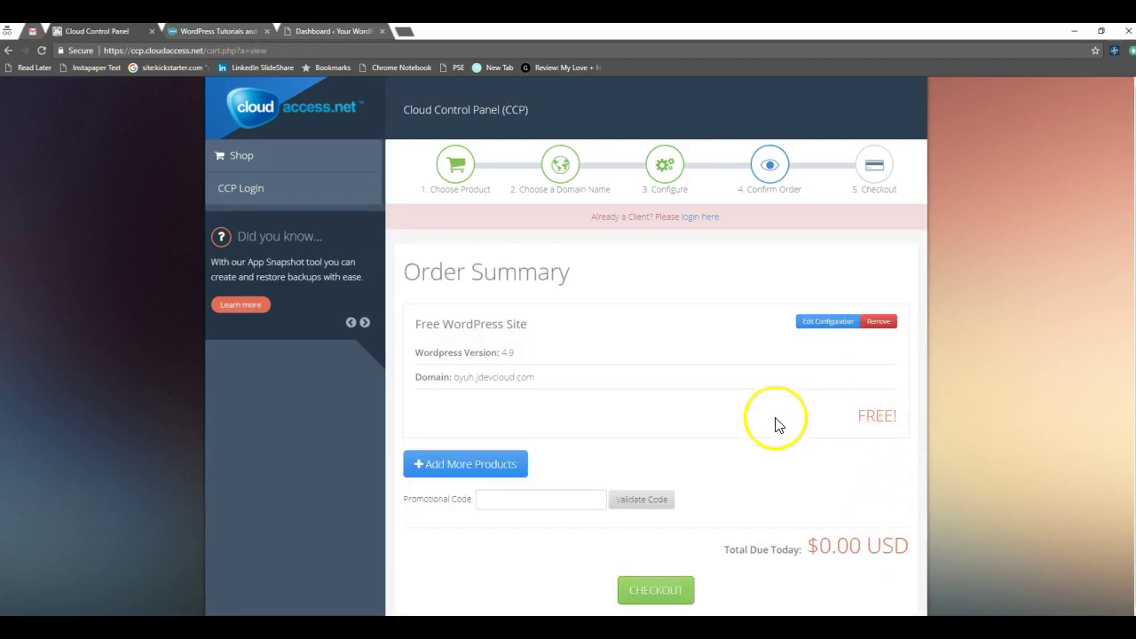
- Check the FREE! byuh.jdevcloud.com order summary and go to checkout
double_click(899, 417)
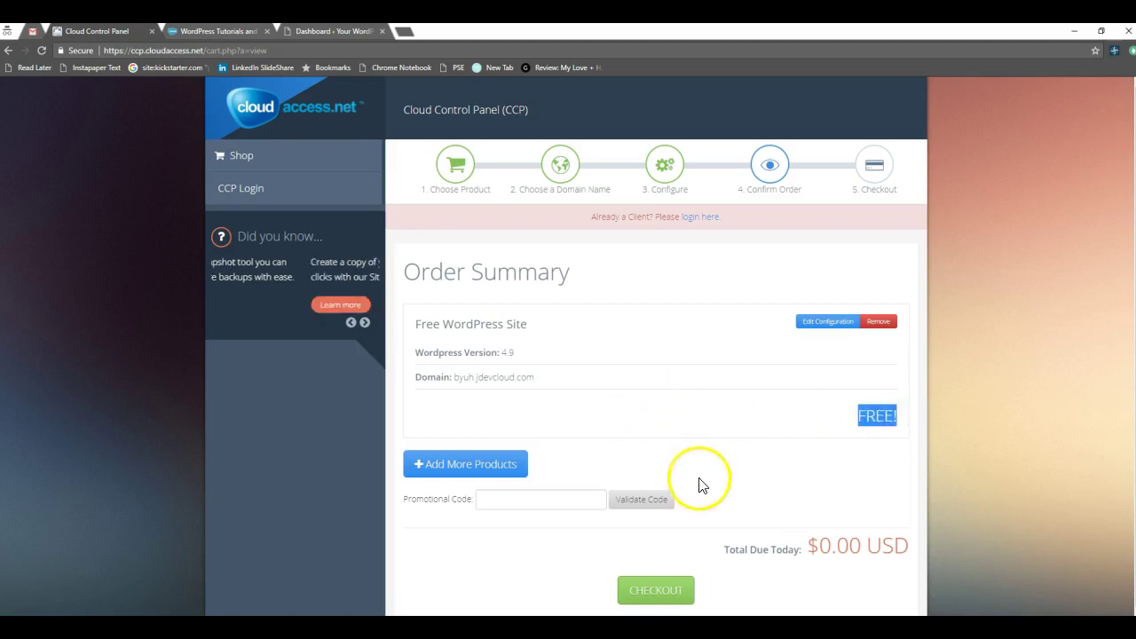
scroll(643, 568, down, 1)
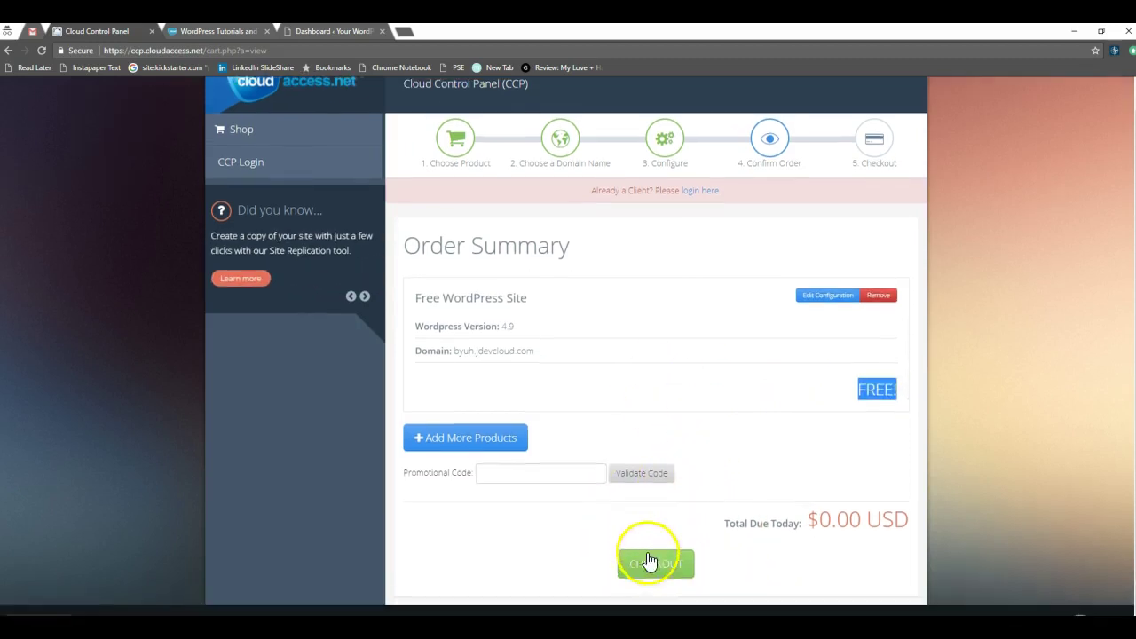
click(667, 559)
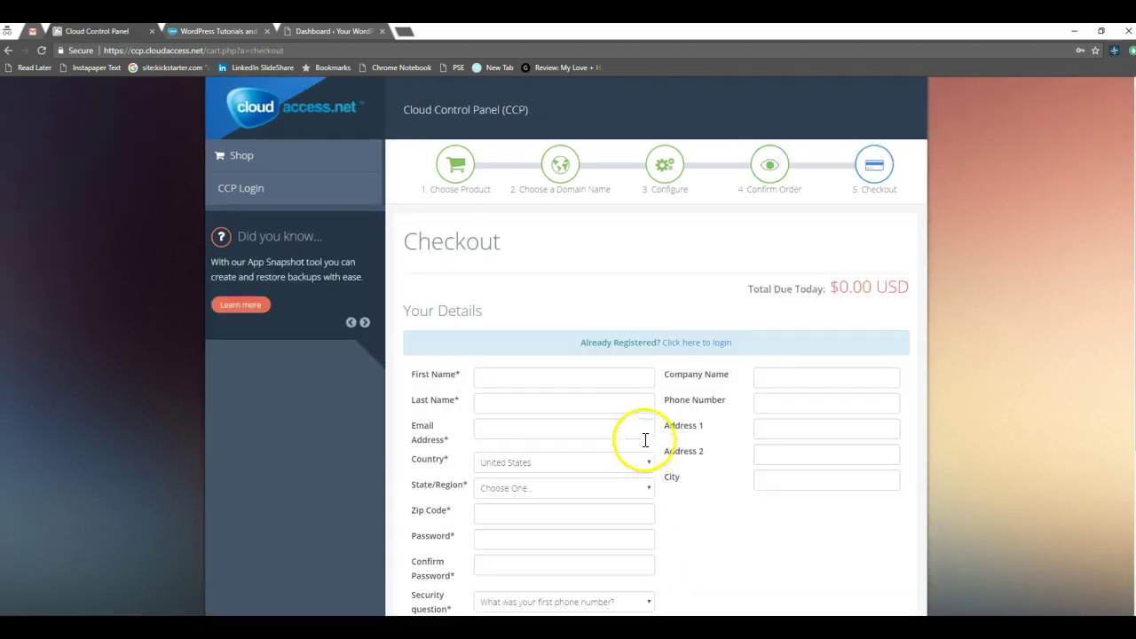
- Accept the terms of service and complete the $0.00 free order
scroll(647, 430, down, 2)
scroll(652, 430, down, 1)
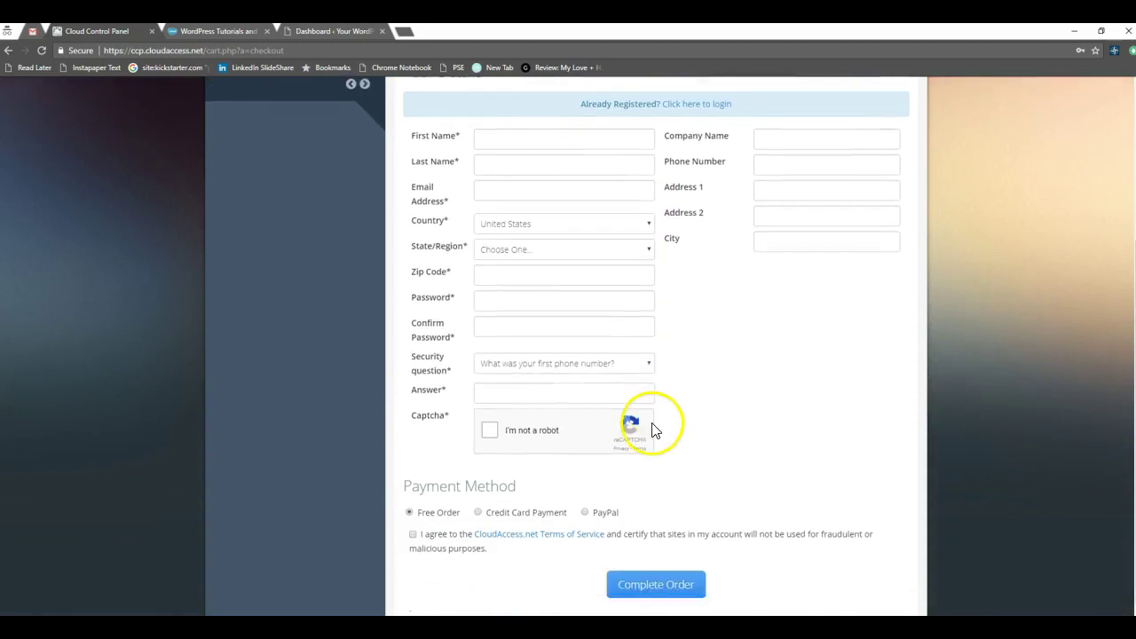
scroll(669, 401, up, 1)
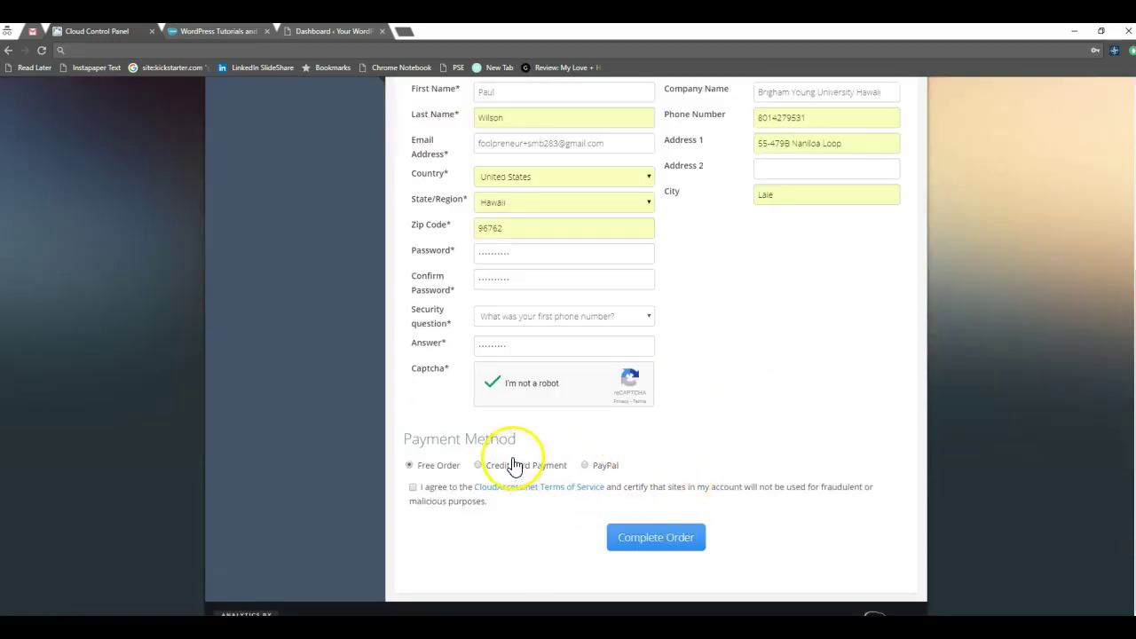
click(412, 487)
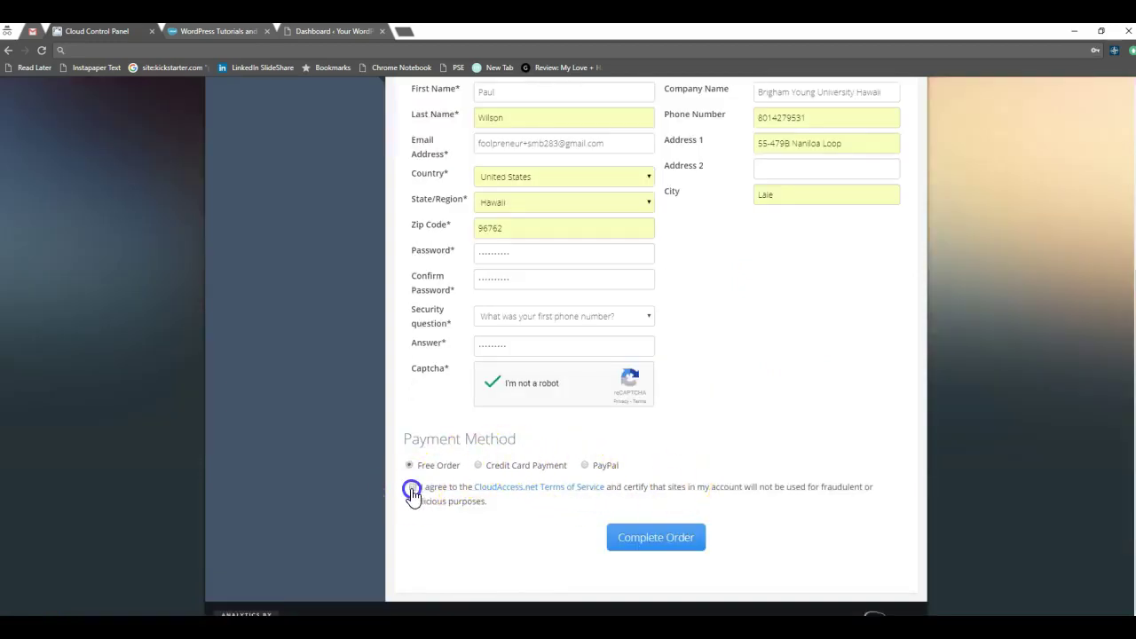
click(672, 541)
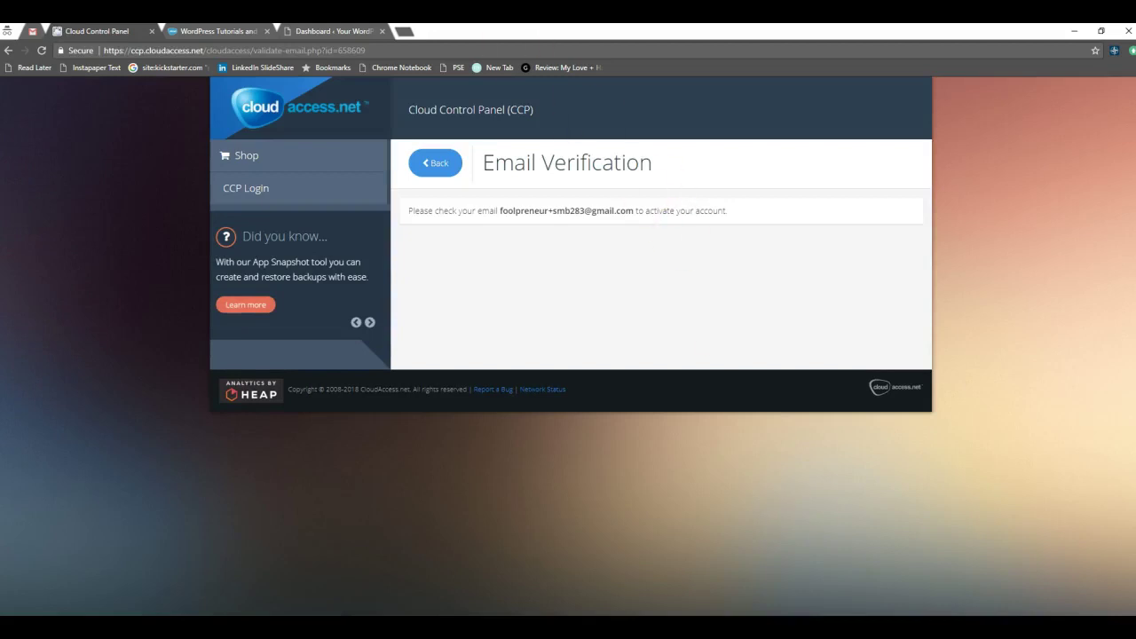
- Open the CloudAccess.net verification email in Gmail and follow its link to the login page
click(32, 31)
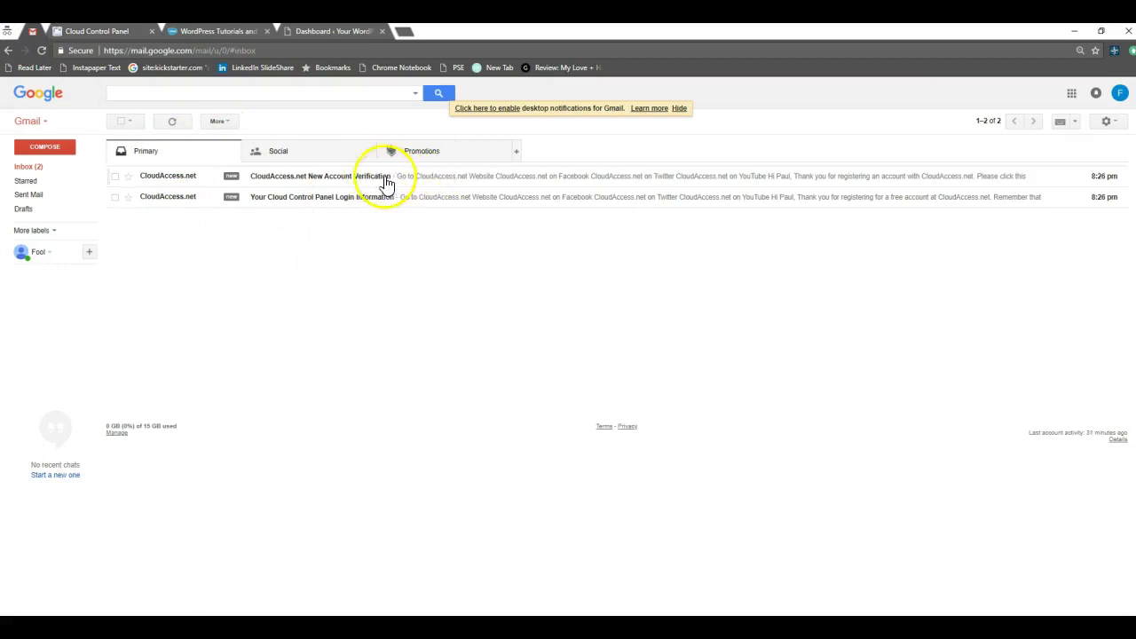
click(160, 178)
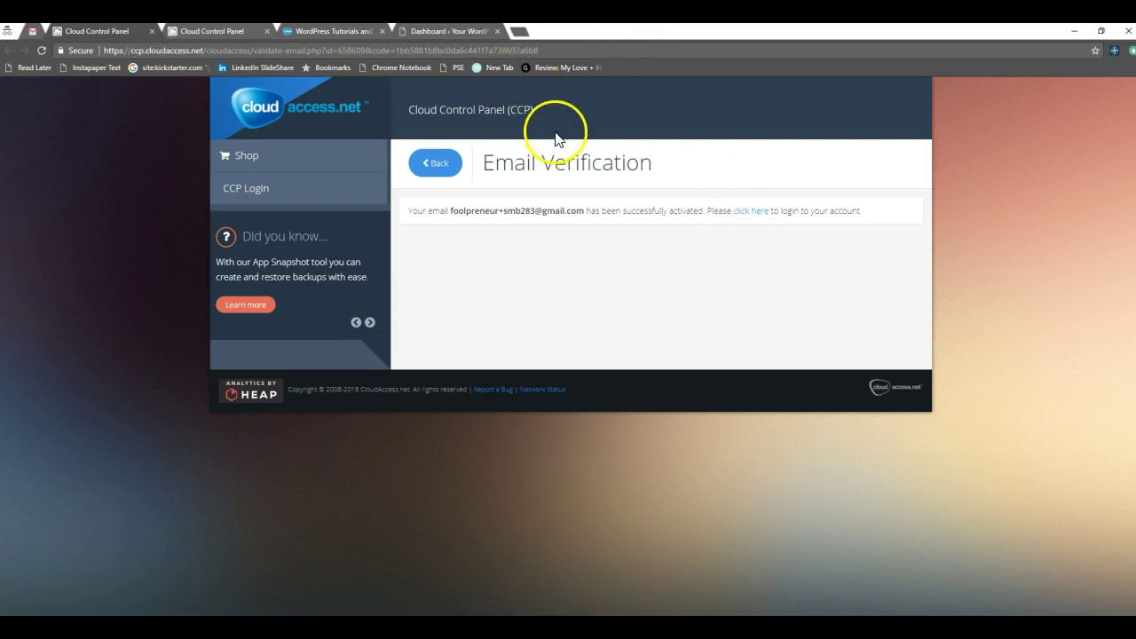
click(295, 195)
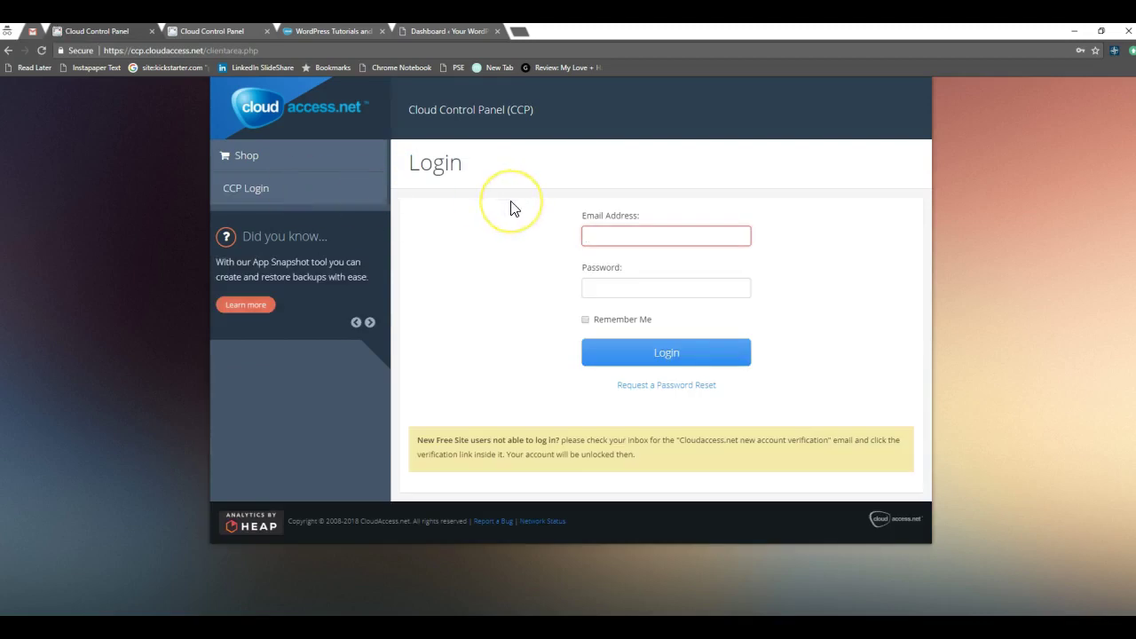
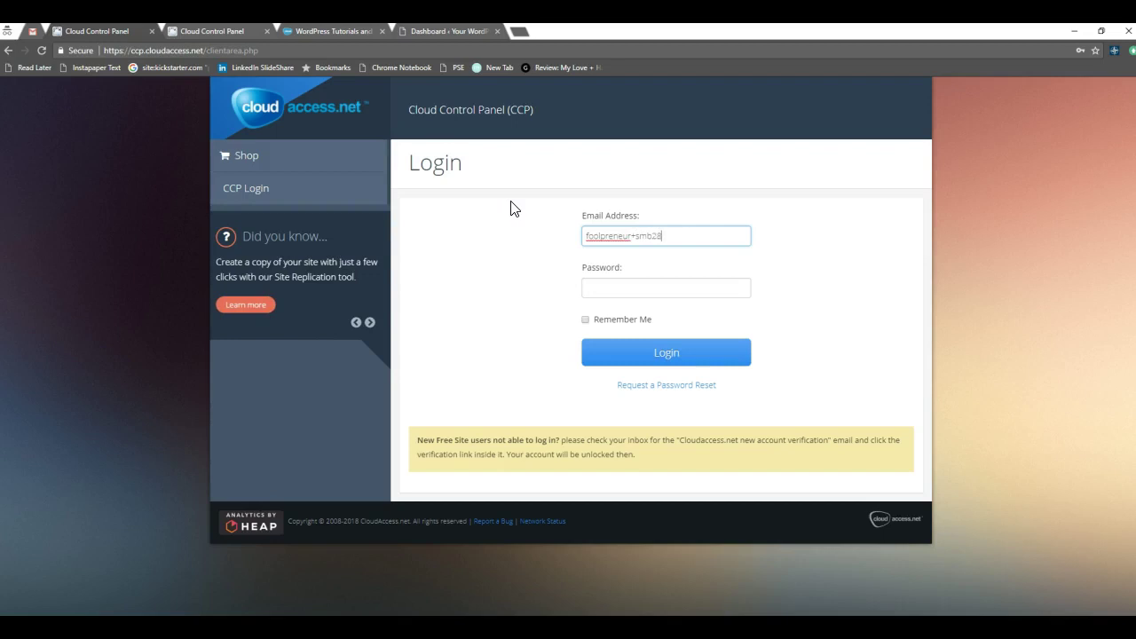
key(Tab)
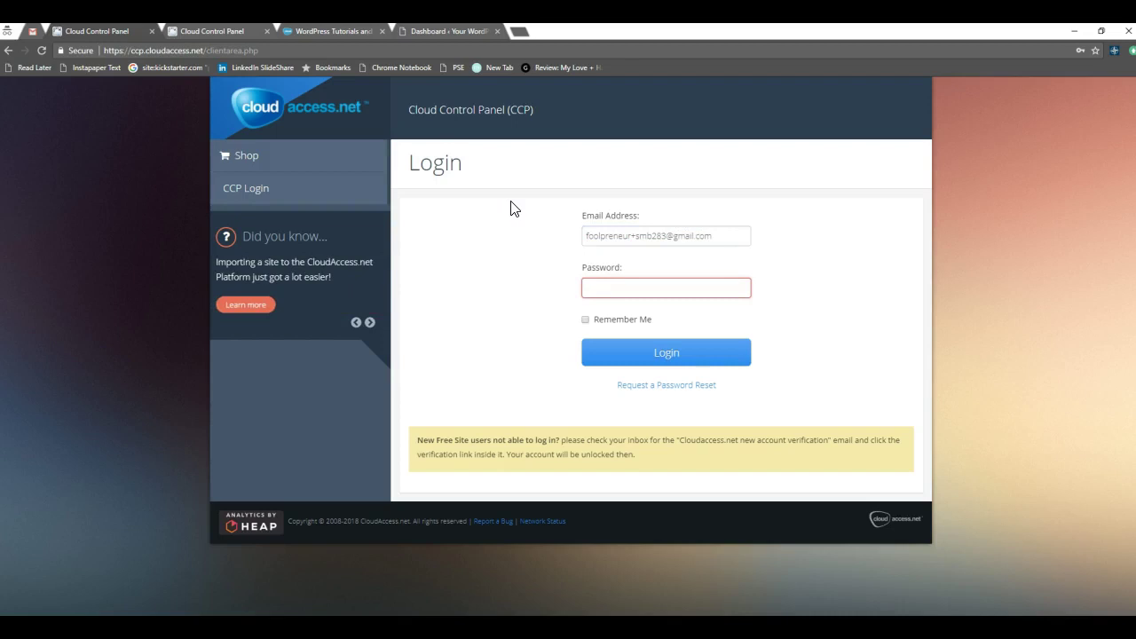
text(p)
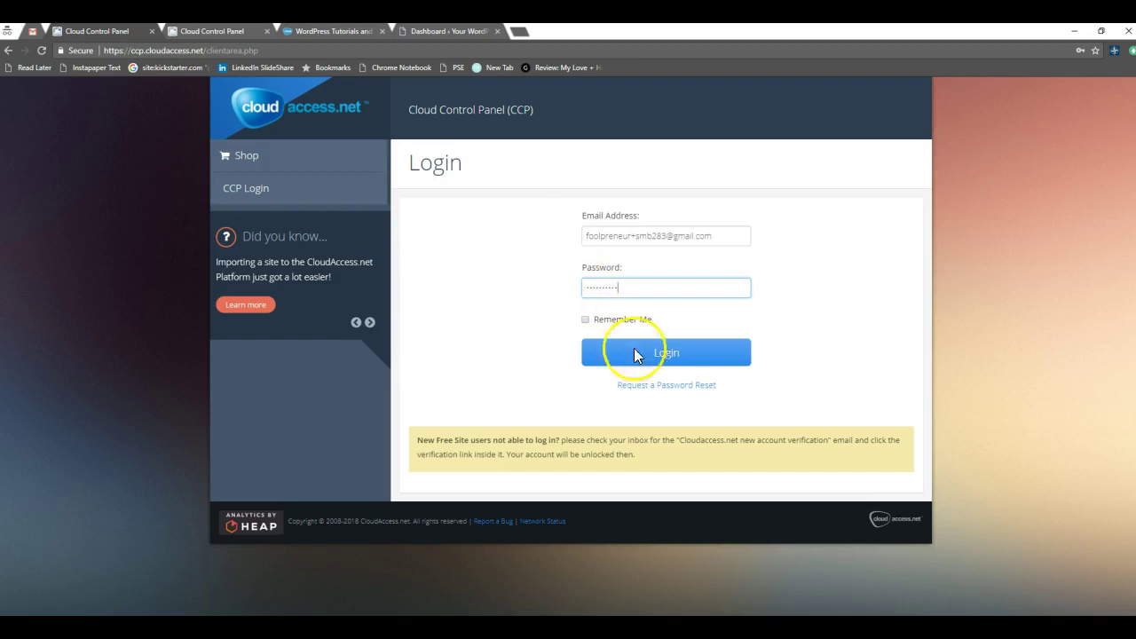
click(662, 355)
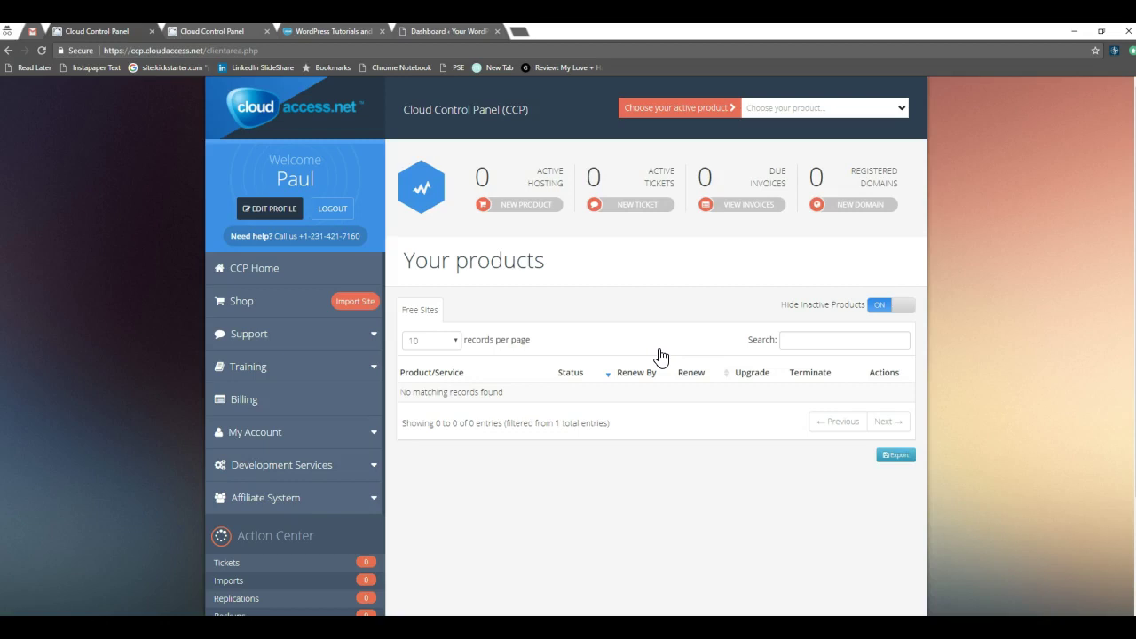
- Open the new byuh.jdevcloud.com site's WordPress admin dashboard from the control panel
click(482, 176)
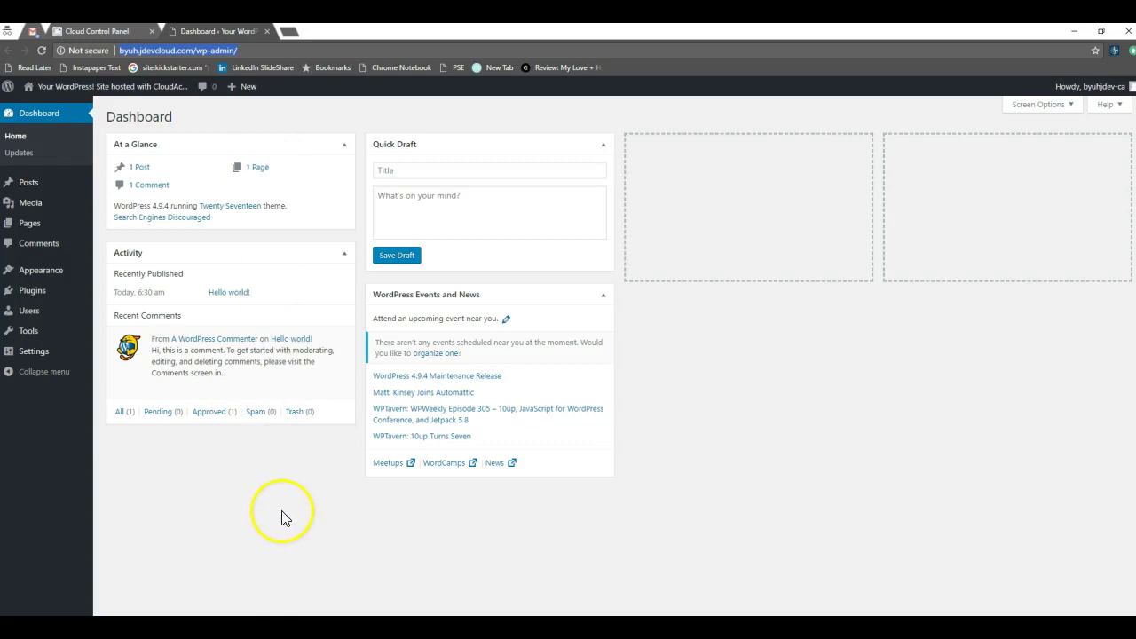
- Open the WordPress tutorials from the control panel's Training section in a new tab
click(102, 33)
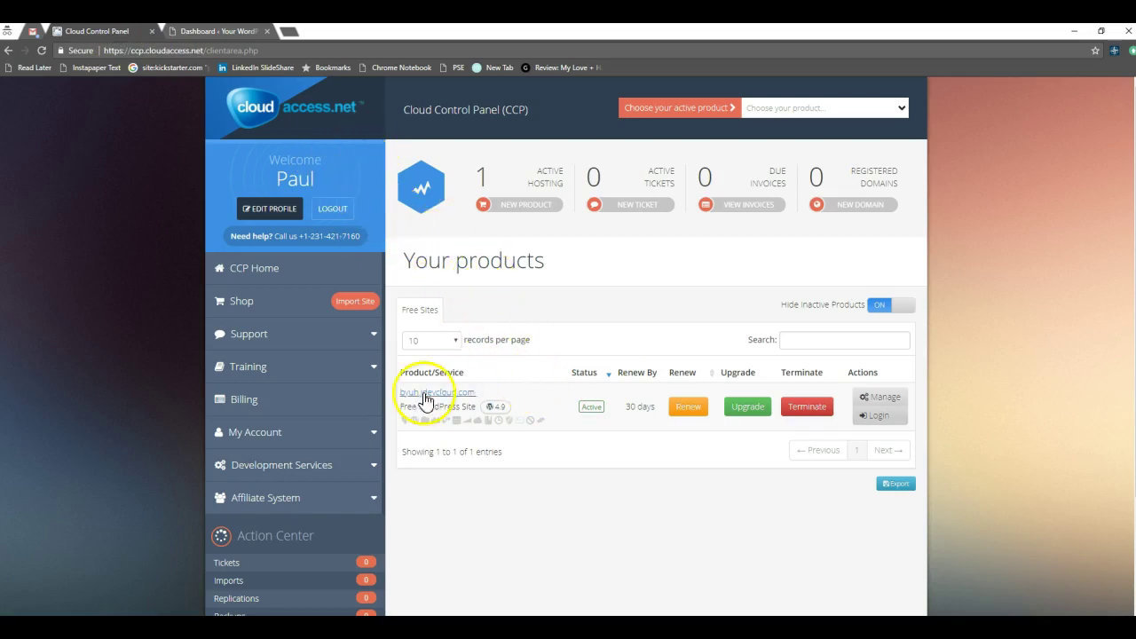
click(271, 369)
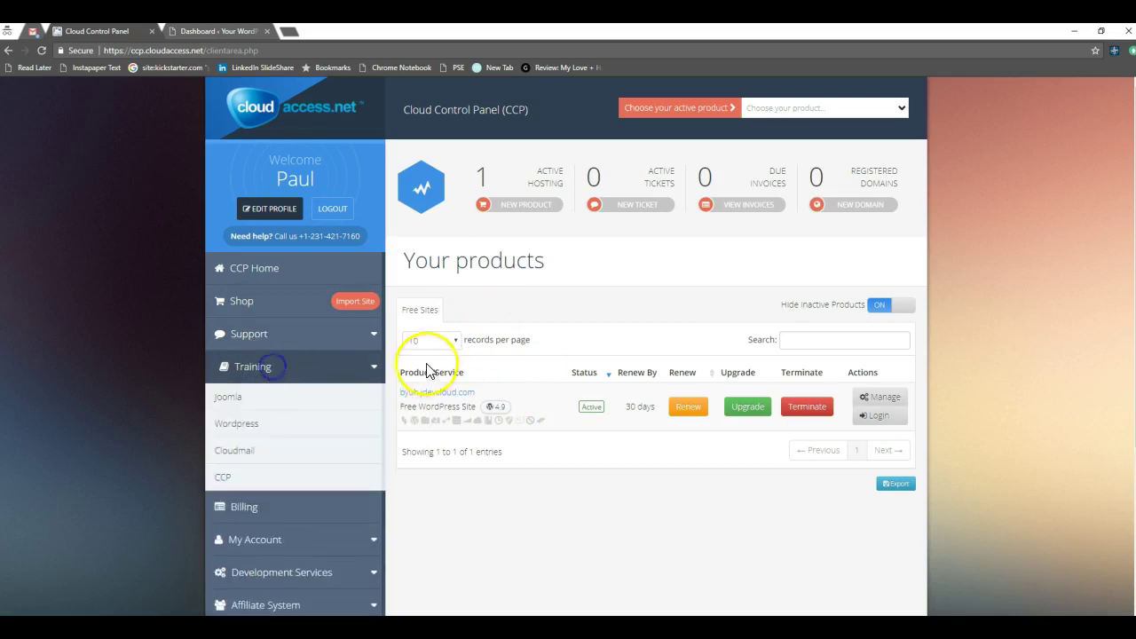
click(237, 426)
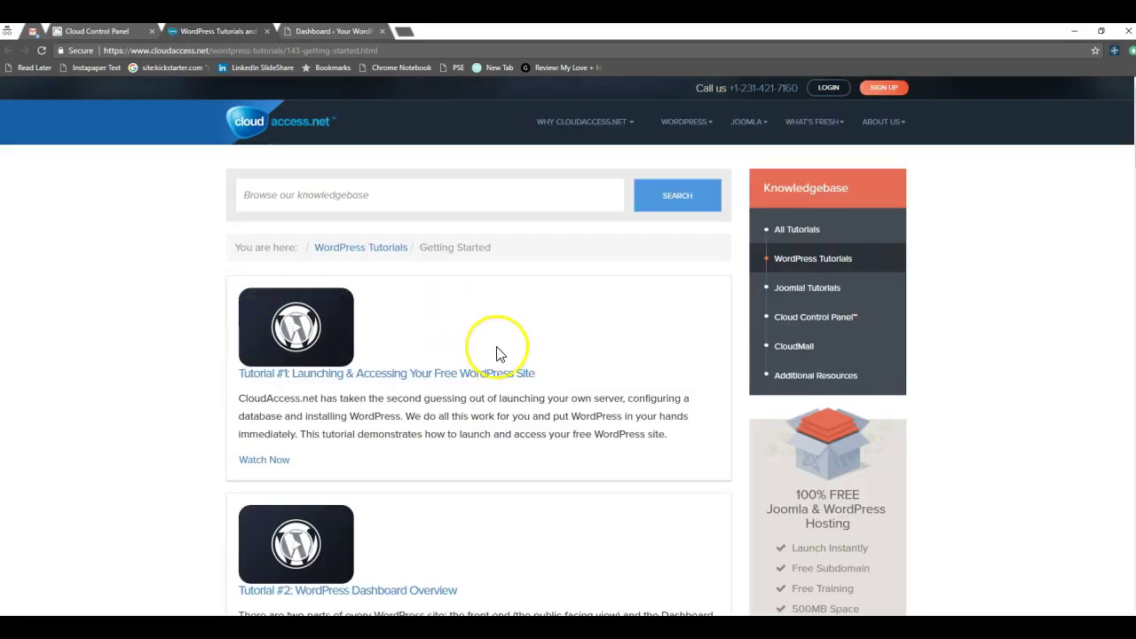
- Scroll through the Getting Started list of launch and dashboard overview tutorials
scroll(497, 353, down, 2)
scroll(497, 353, down, 4)
scroll(497, 353, down, 1)
scroll(500, 353, down, 1)
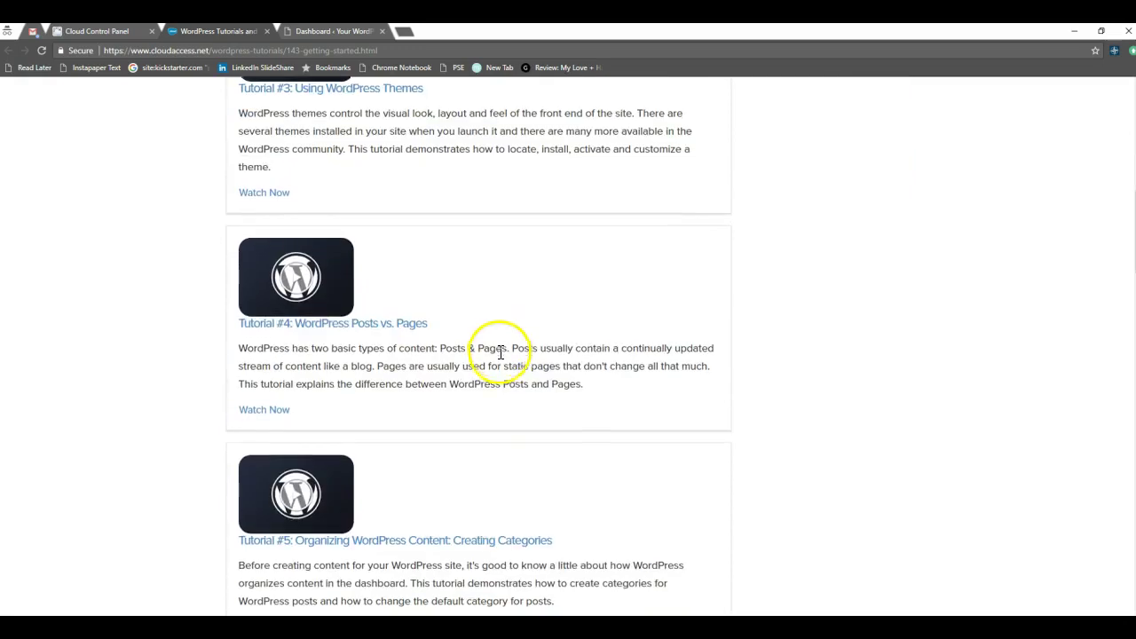
scroll(500, 353, down, 2)
scroll(500, 353, down, 3)
scroll(500, 355, down, 2)
scroll(502, 359, down, 3)
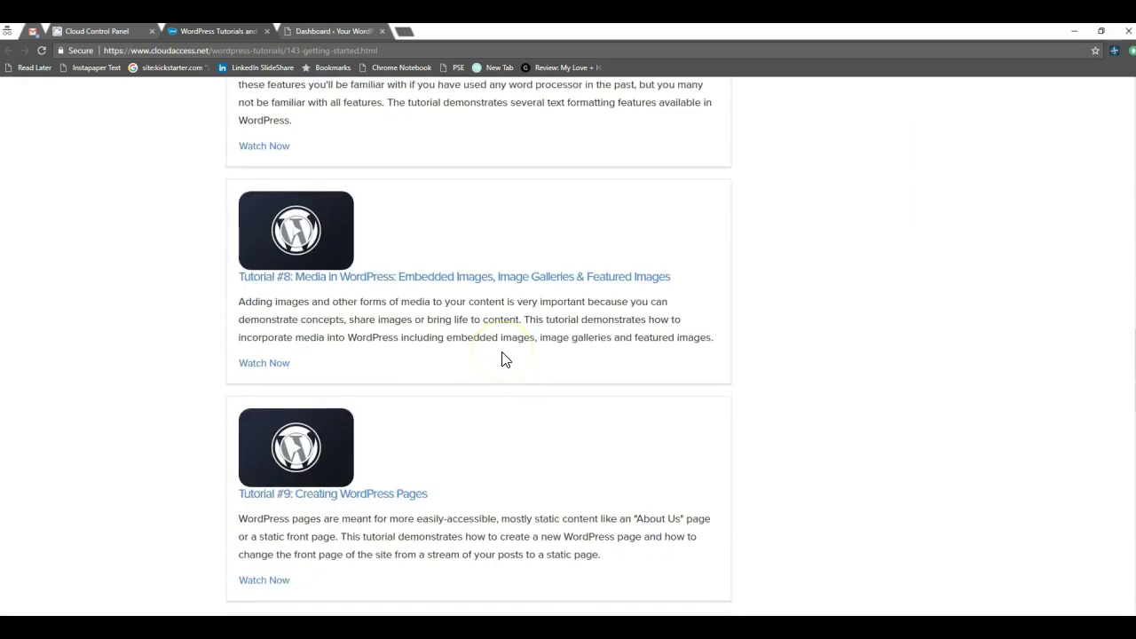
scroll(502, 359, down, 1)
scroll(503, 360, down, 2)
scroll(503, 360, down, 2)
scroll(503, 359, down, 2)
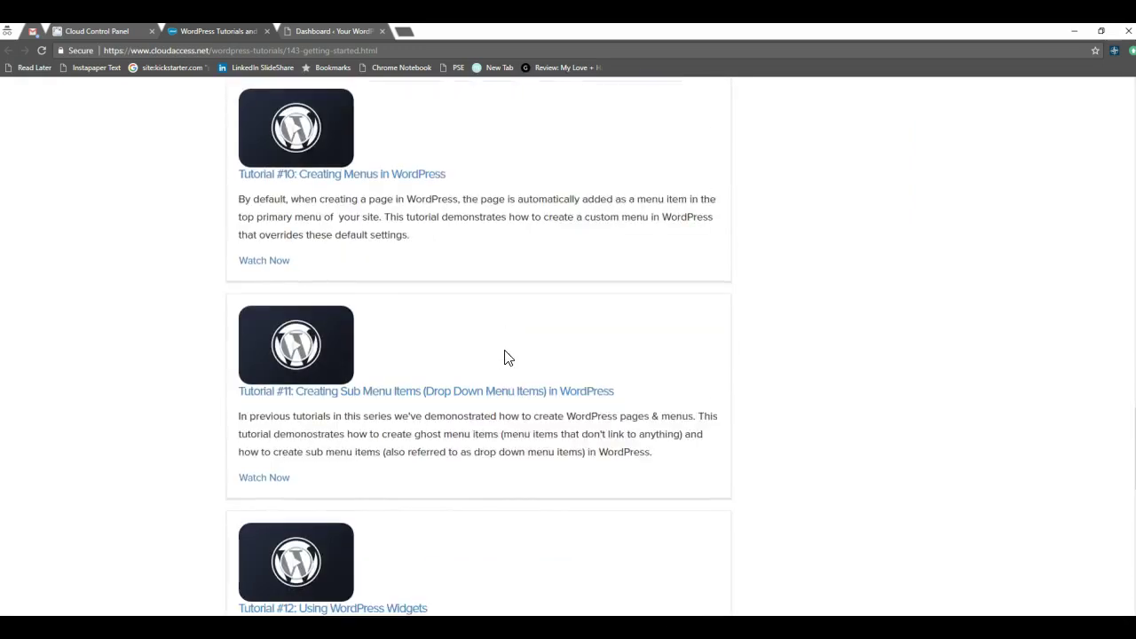
scroll(508, 358, down, 2)
scroll(507, 358, down, 3)
scroll(509, 355, down, 2)
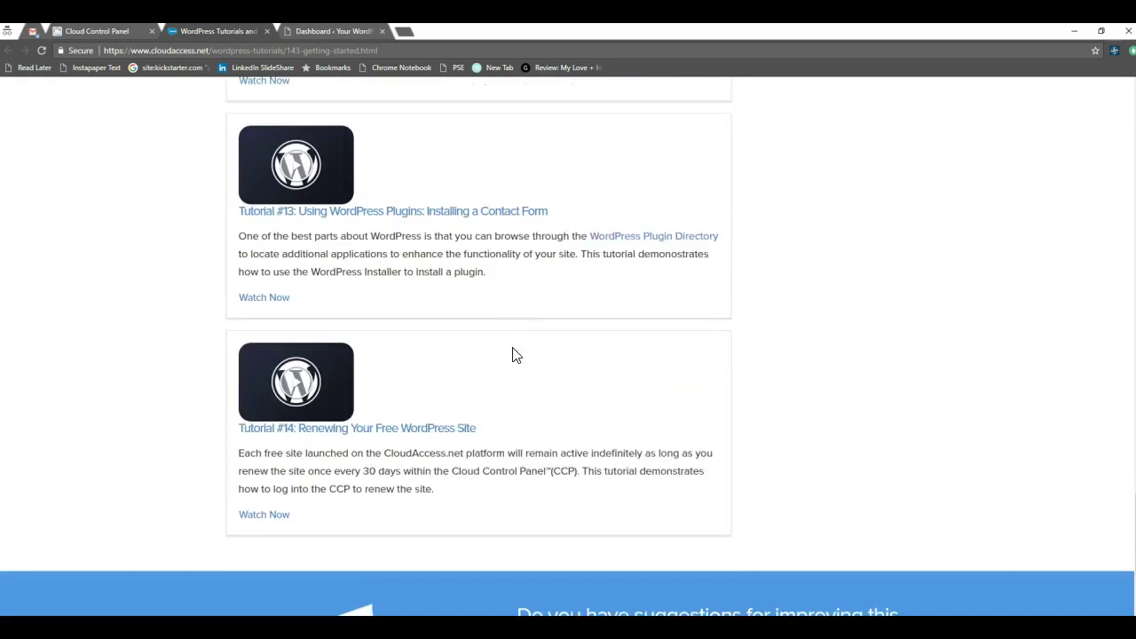
scroll(522, 351, up, 4)
scroll(522, 350, up, 4)
scroll(522, 351, up, 5)
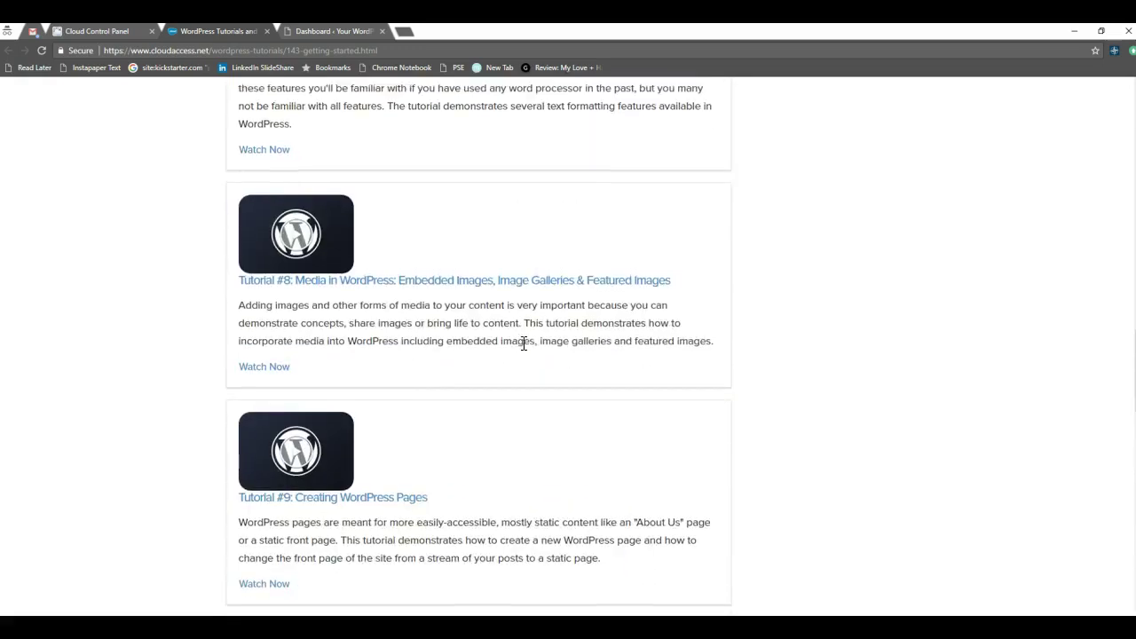
scroll(522, 350, up, 5)
scroll(522, 351, up, 2)
scroll(522, 350, up, 2)
scroll(522, 351, up, 3)
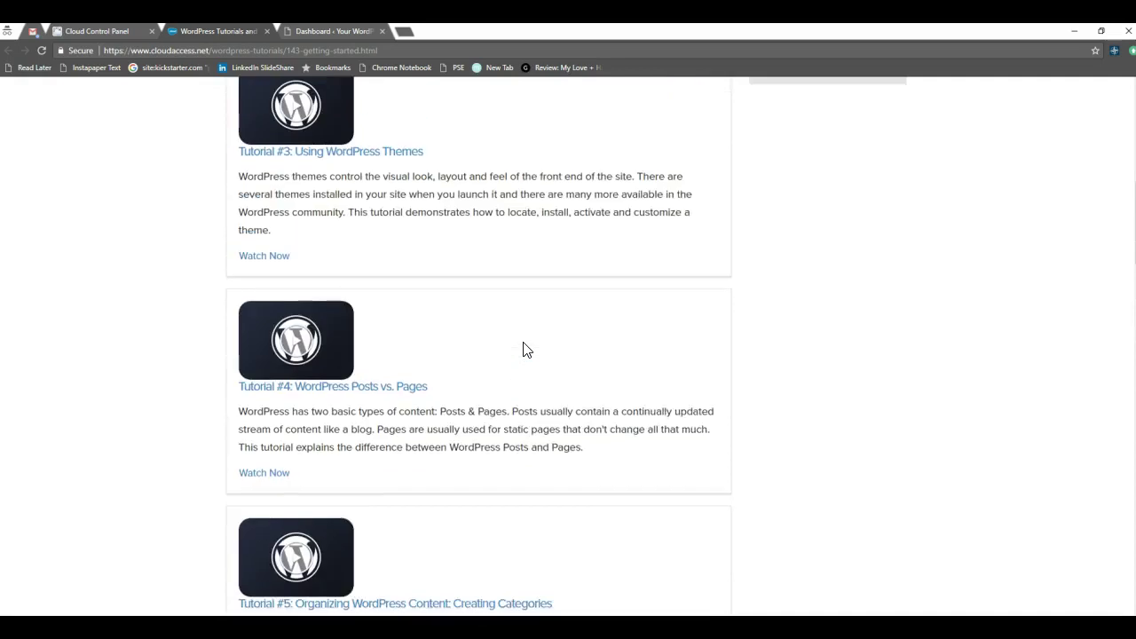
scroll(524, 350, up, 3)
scroll(523, 349, up, 3)
scroll(525, 347, up, 2)
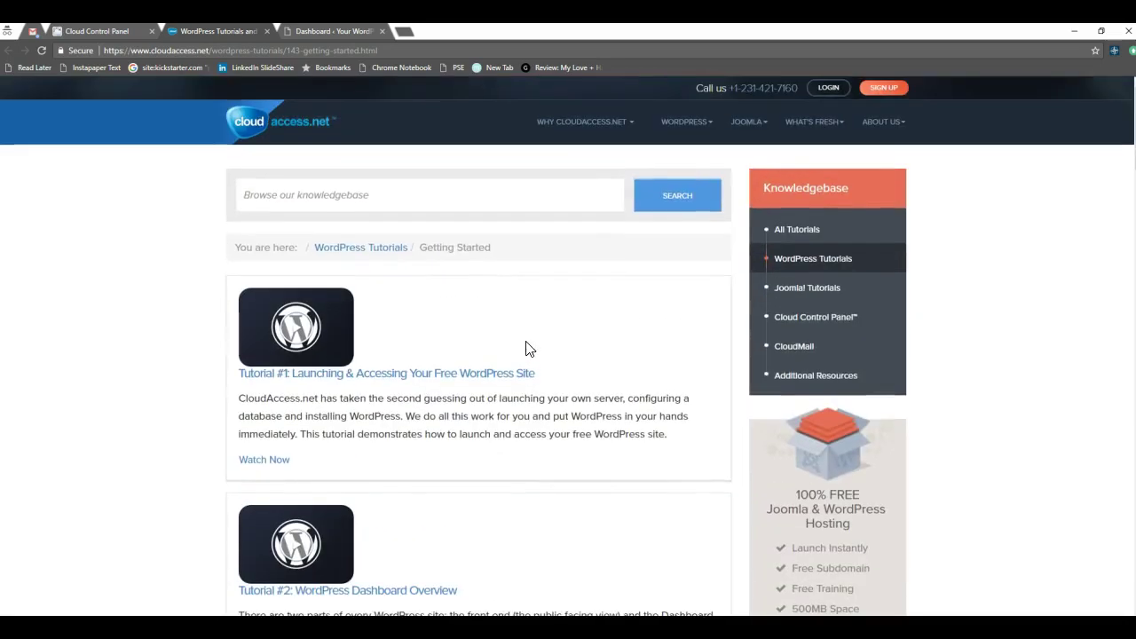
click(590, 344)
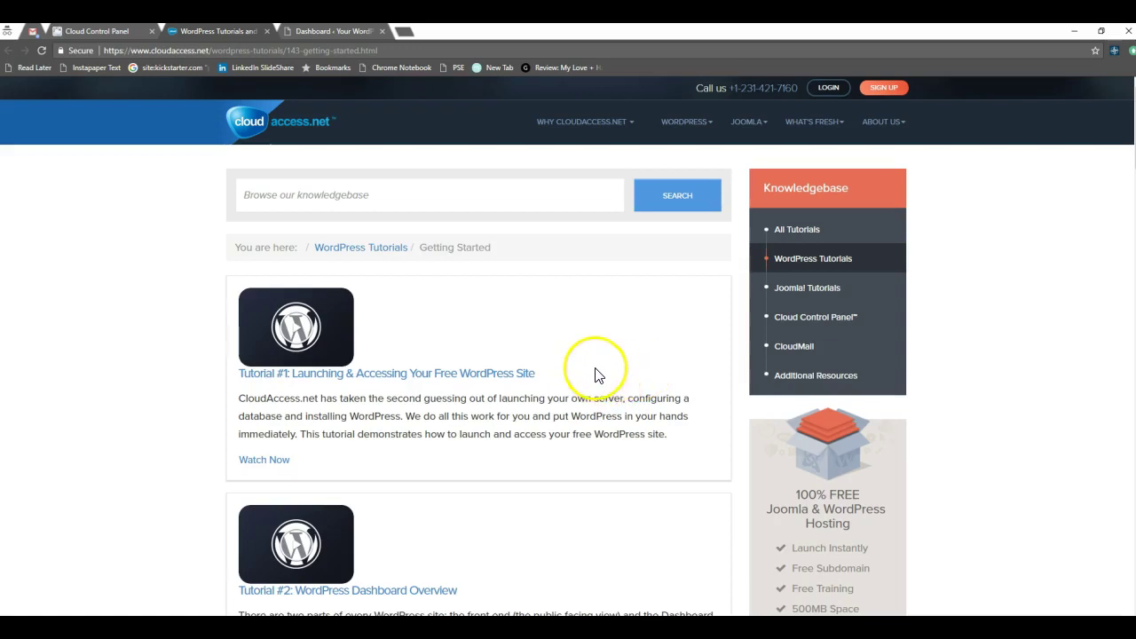
scroll(524, 330, down, 2)
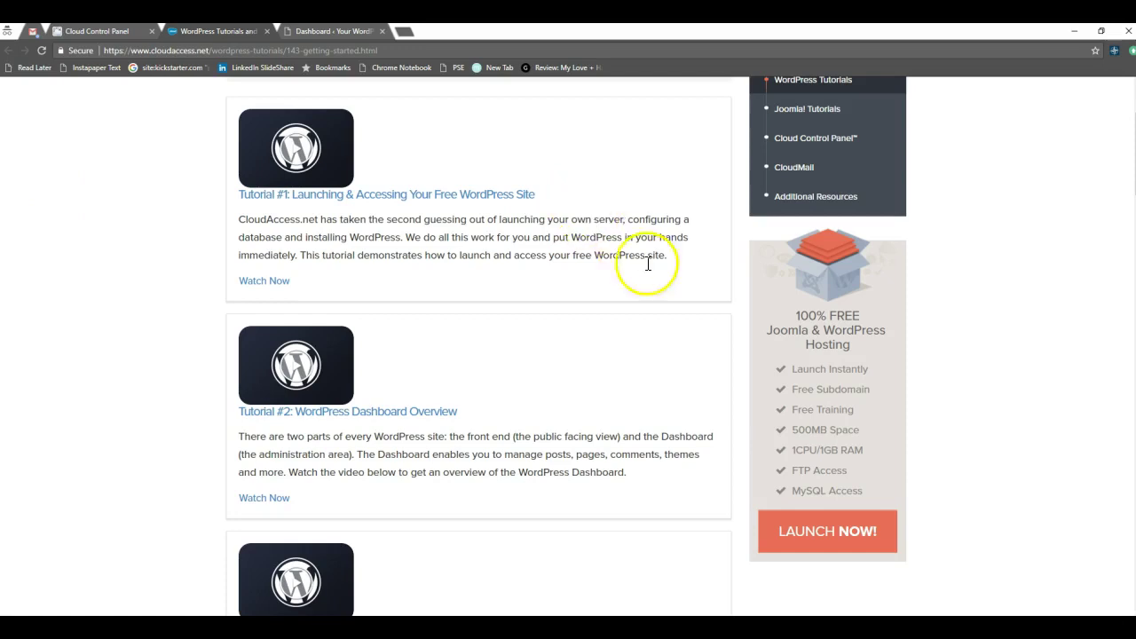
scroll(611, 292, up, 2)
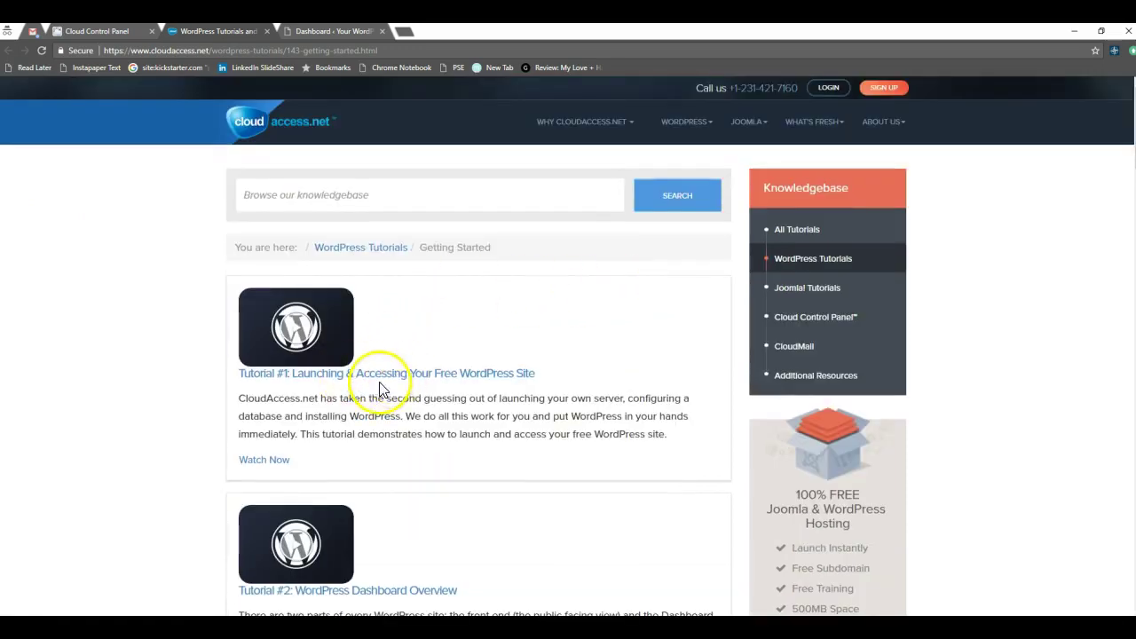